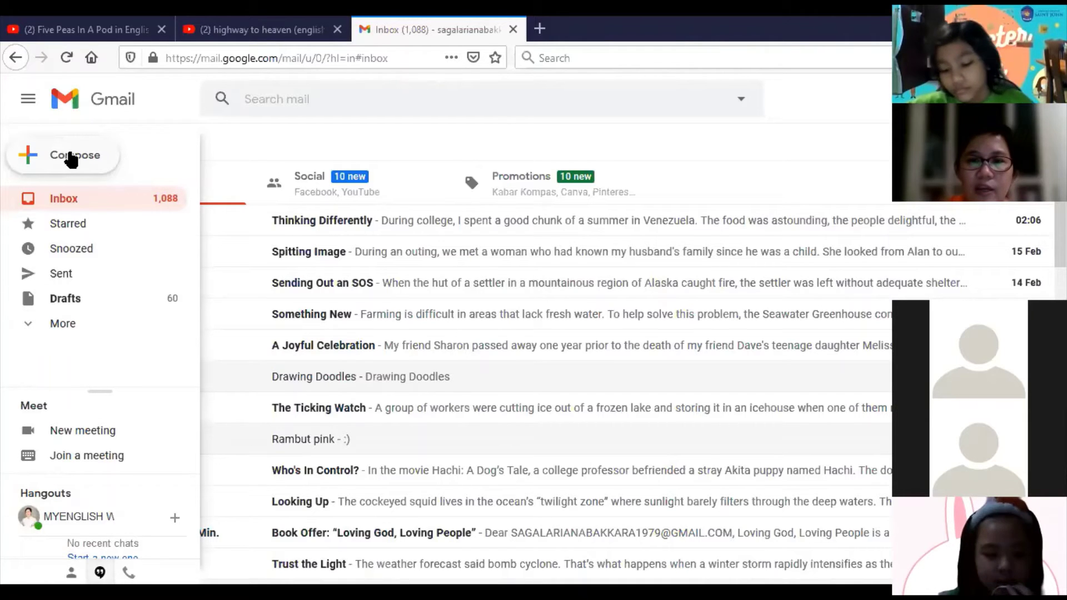
pyautogui.click(71, 157)
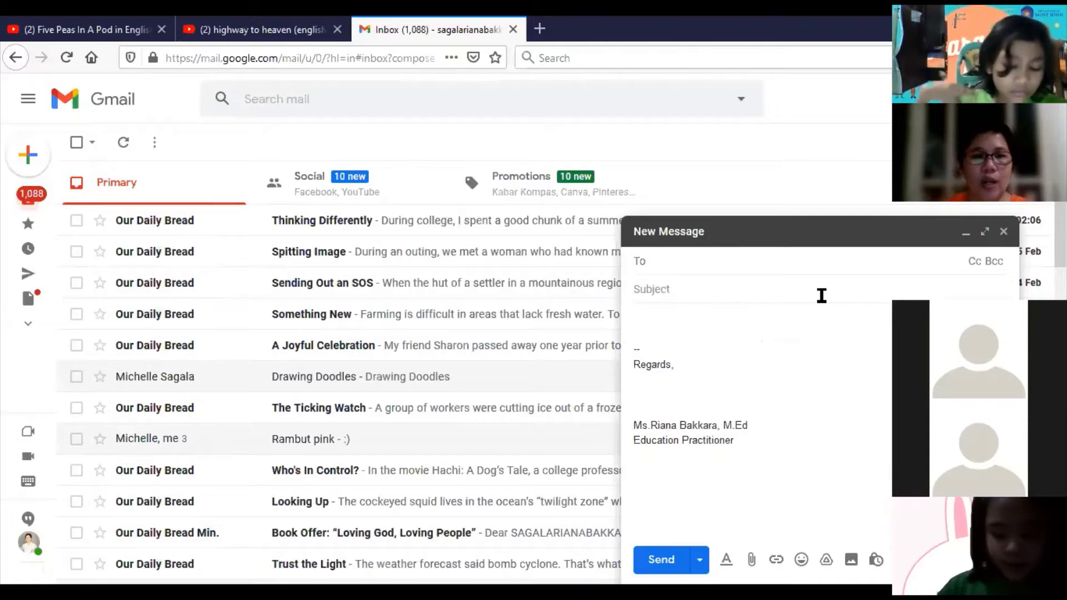
pyautogui.write('n')
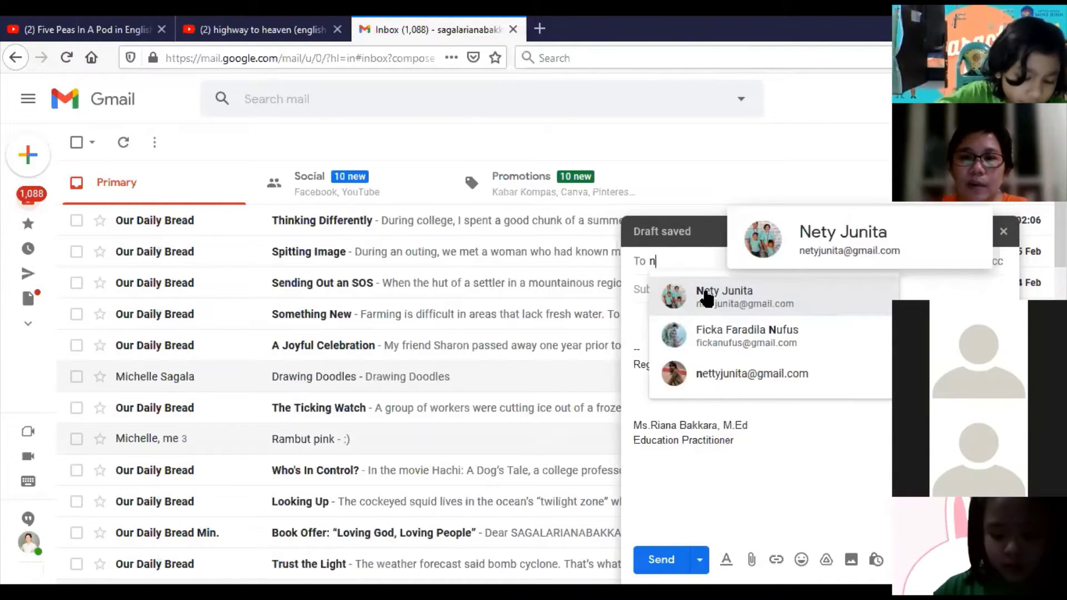
pyautogui.click(706, 299)
pyautogui.write('how')
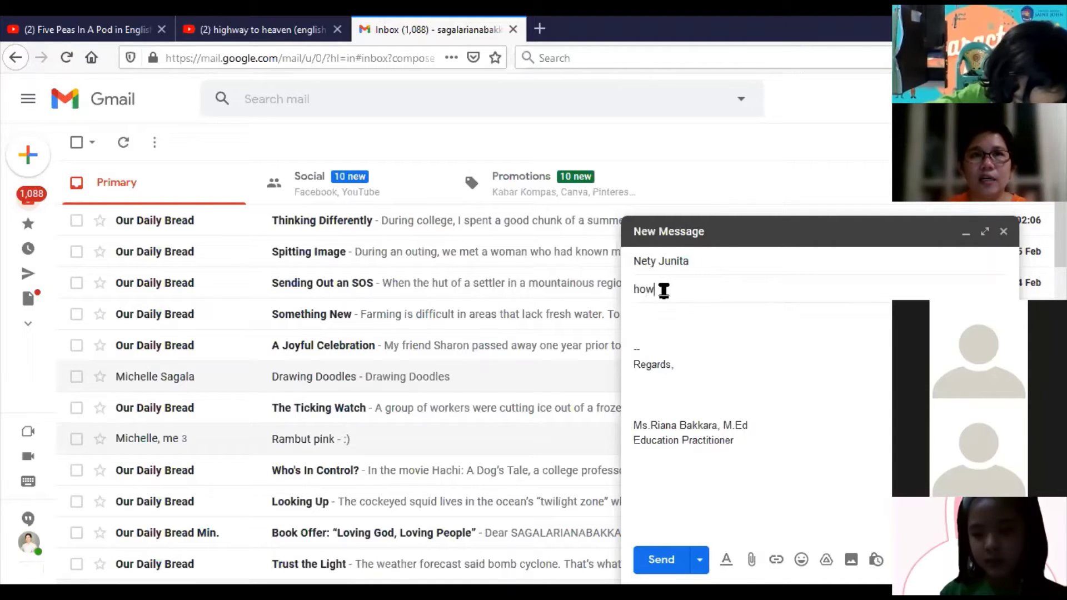
pyautogui.write(' are')
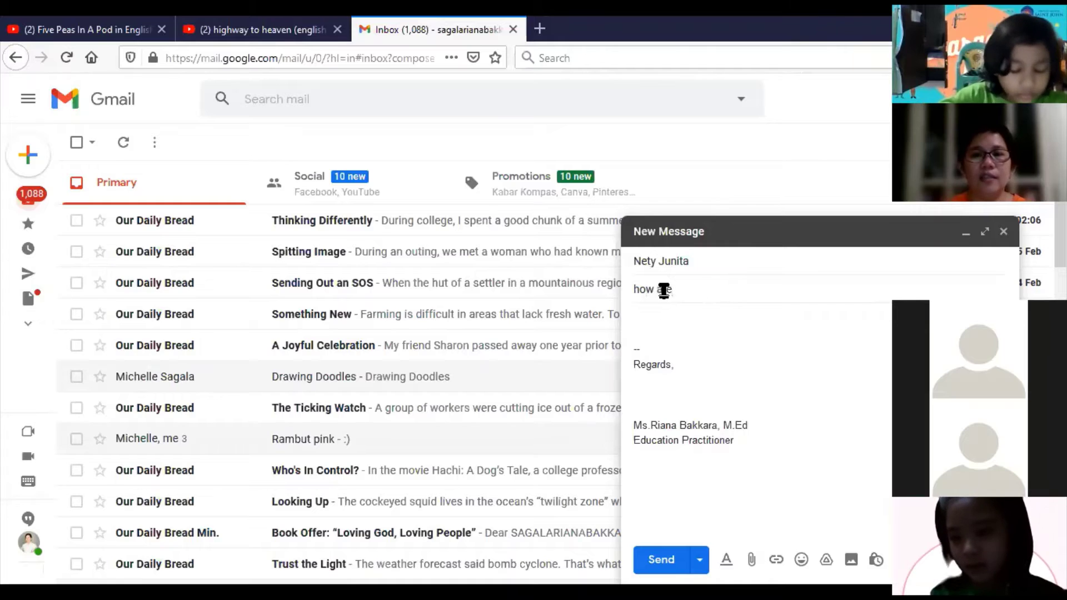
pyautogui.write(' you,')
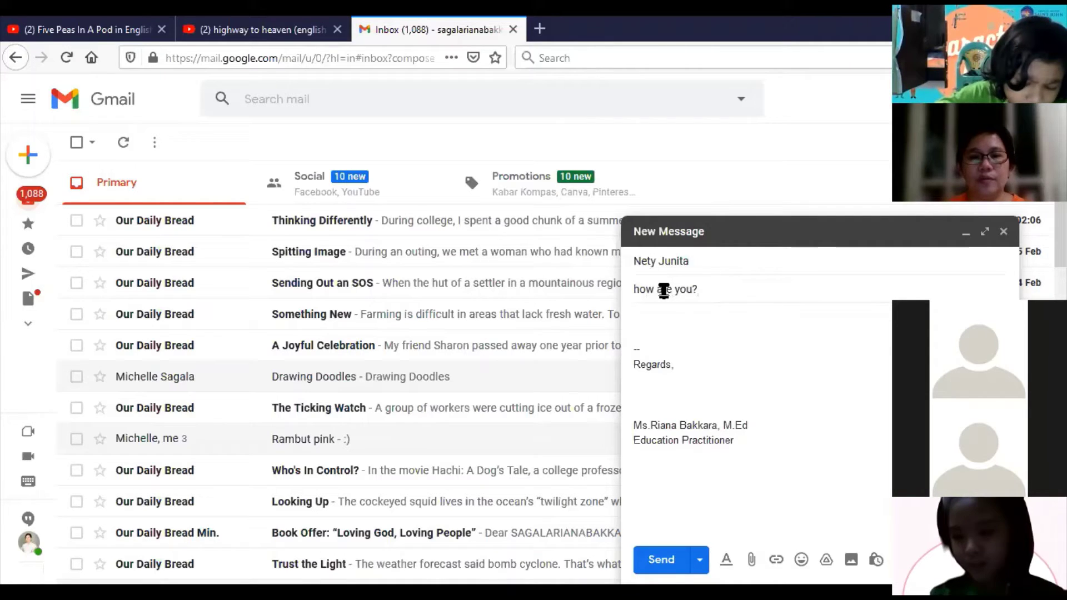
pyautogui.write(' netty')
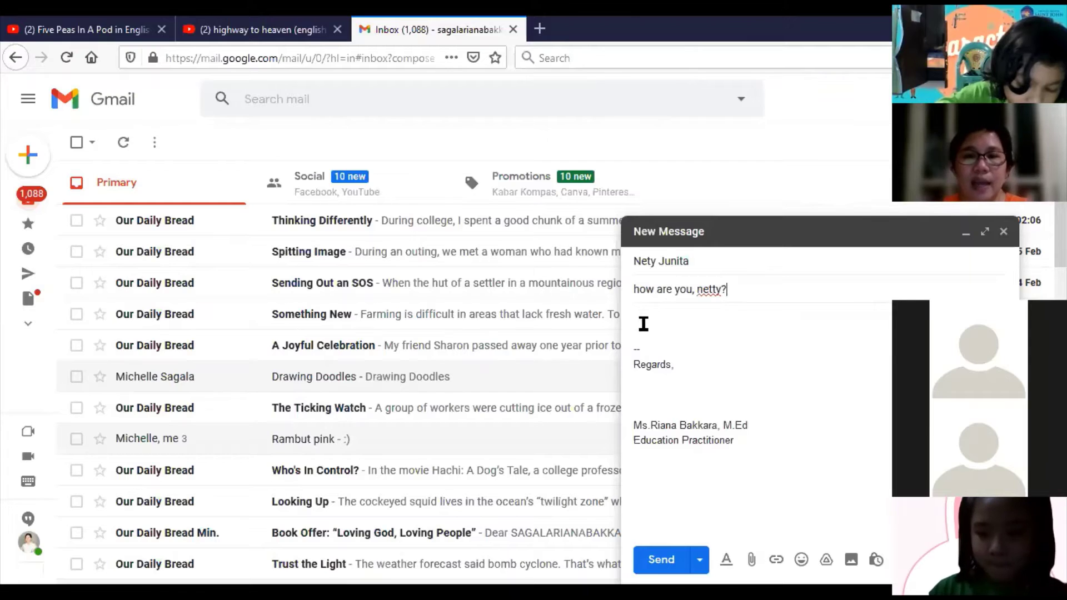
# Write 'dear my friend, how are you? i hope you are in a good condition.' in the body
pyautogui.click(643, 323)
pyautogui.write('d')
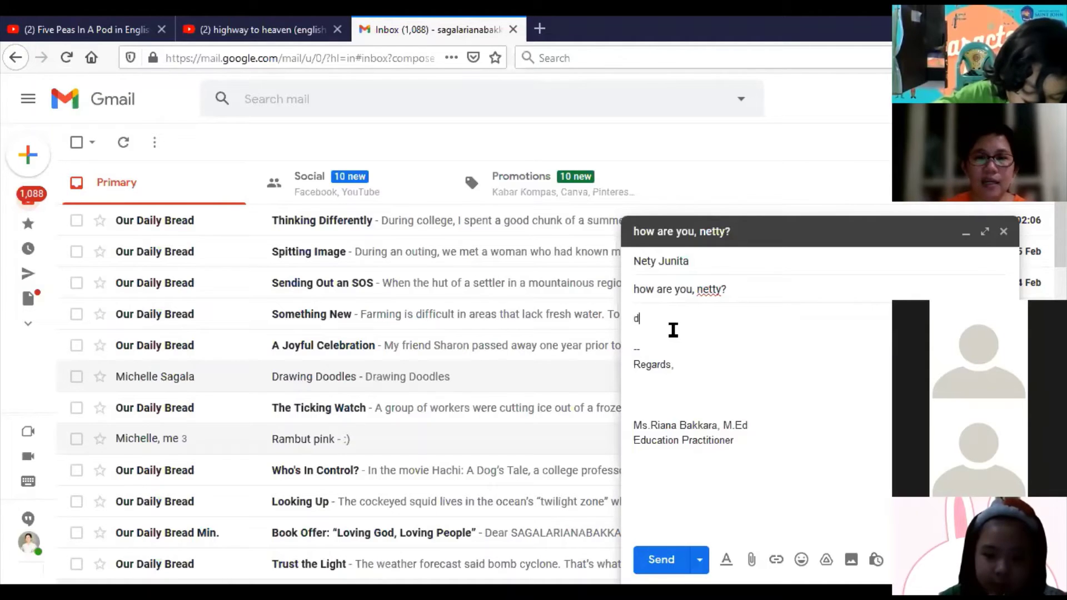
pyautogui.write('ear ')
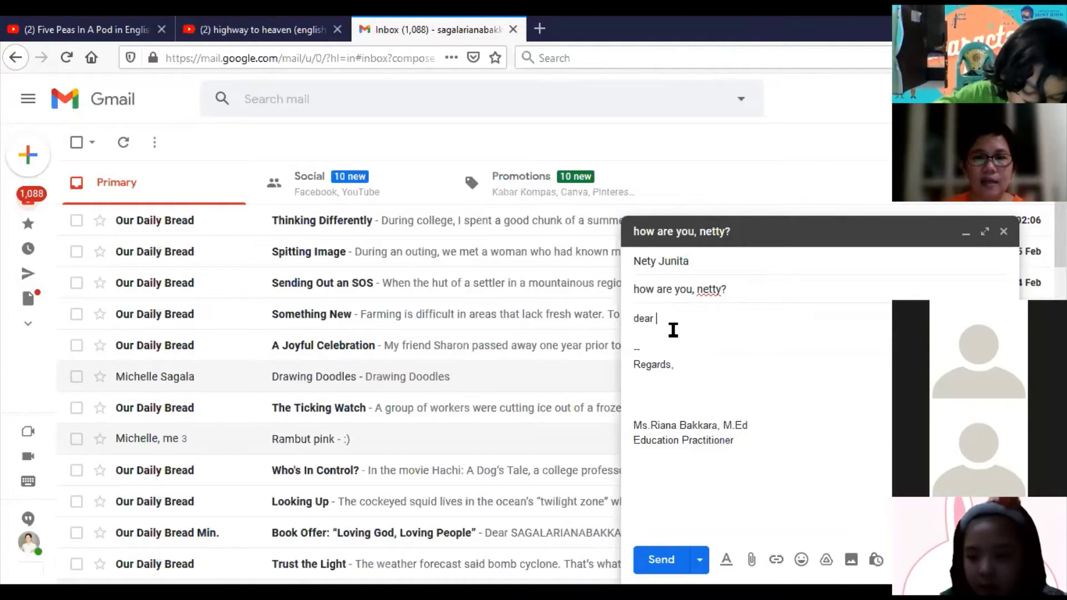
pyautogui.write('my frin')
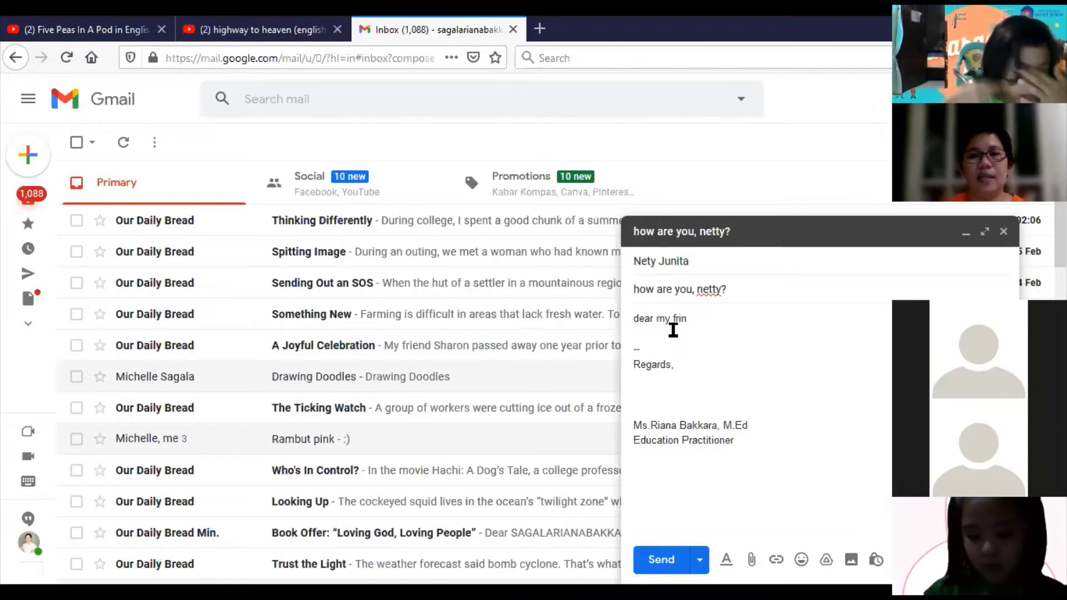
pyautogui.write('end,')
pyautogui.press('Return')
pyautogui.press('Return')
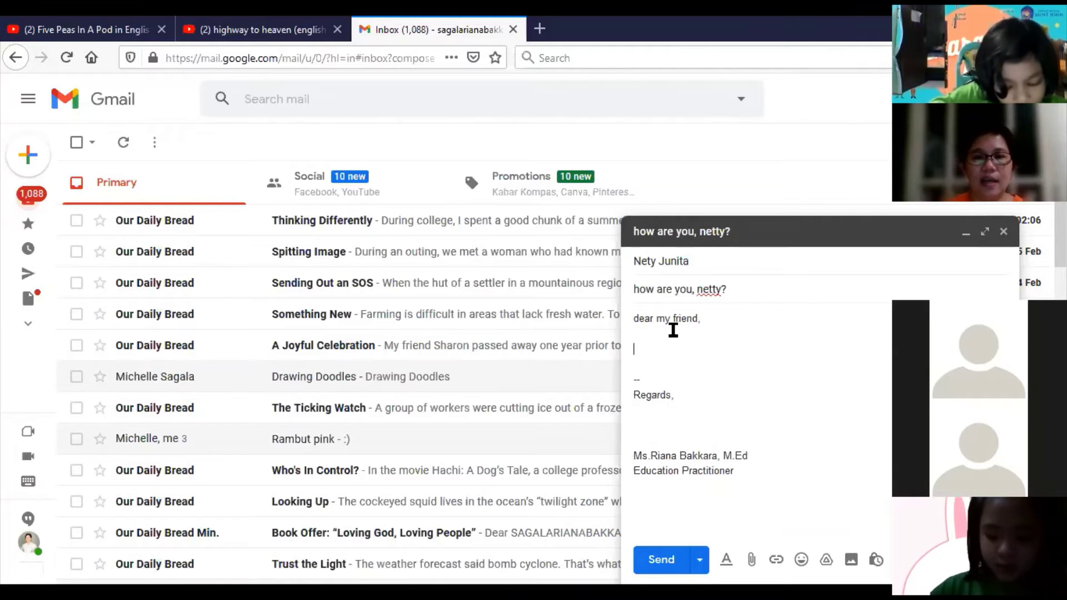
pyautogui.write('how ')
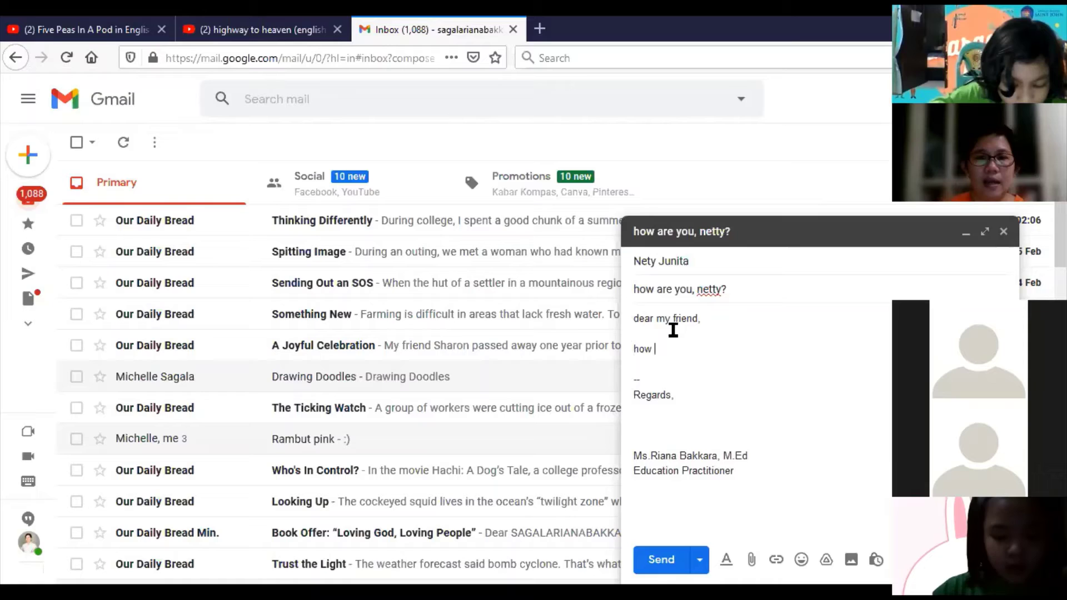
pyautogui.write('are you')
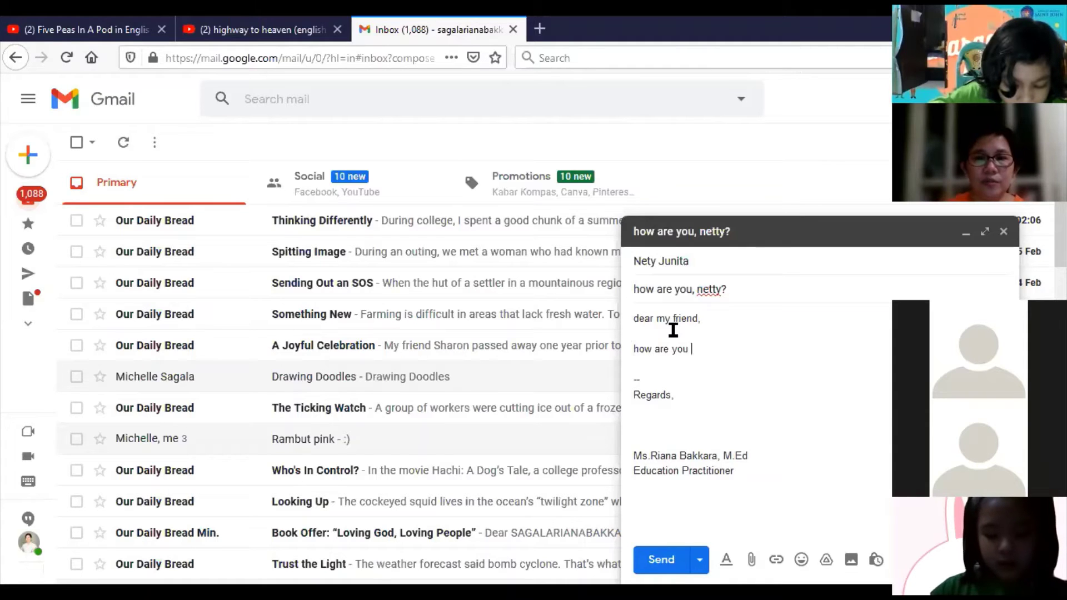
pyautogui.write('? i hop')
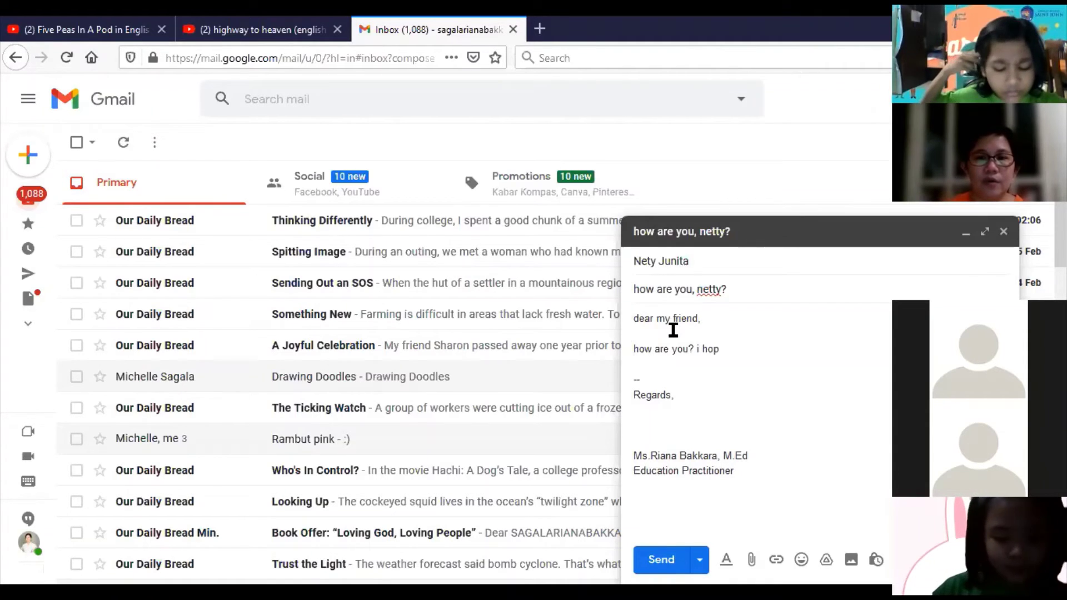
pyautogui.write('e you are in ')
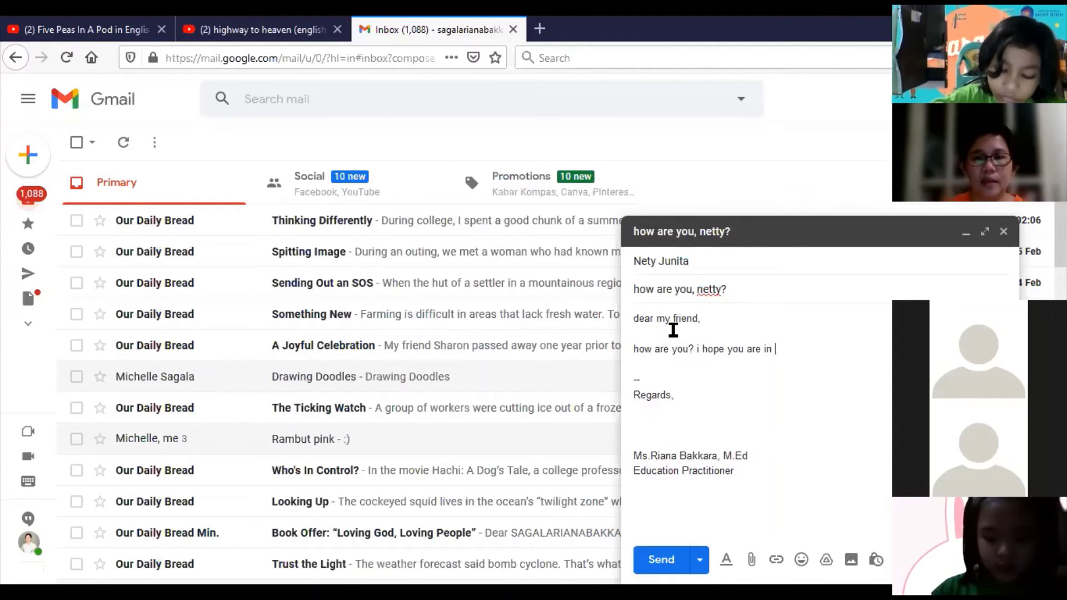
pyautogui.write('a good cond')
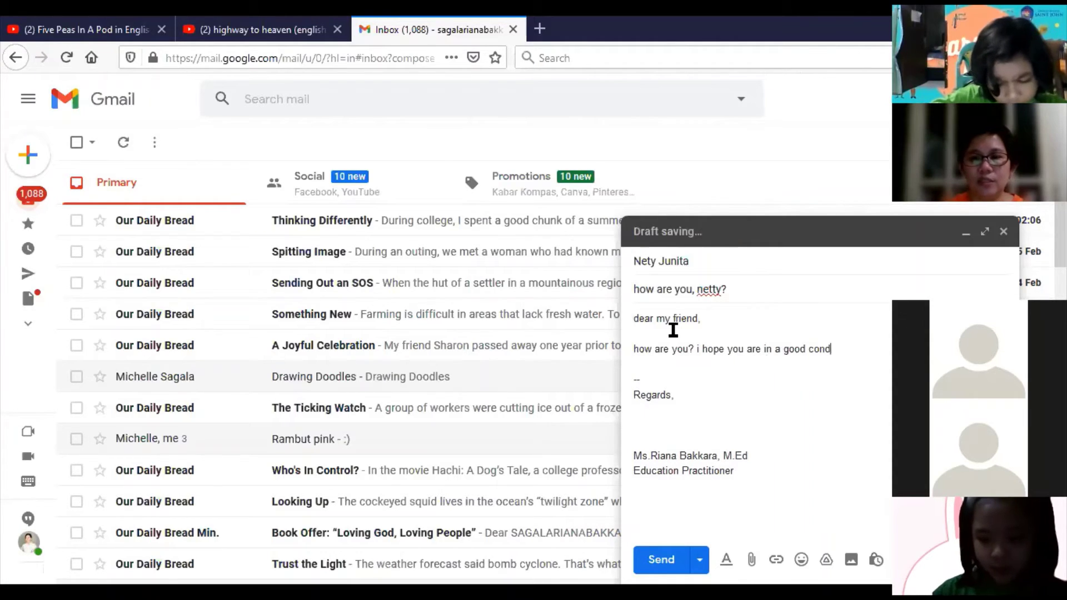
pyautogui.write('ition.')
pyautogui.press('Return')
pyautogui.write('i am ')
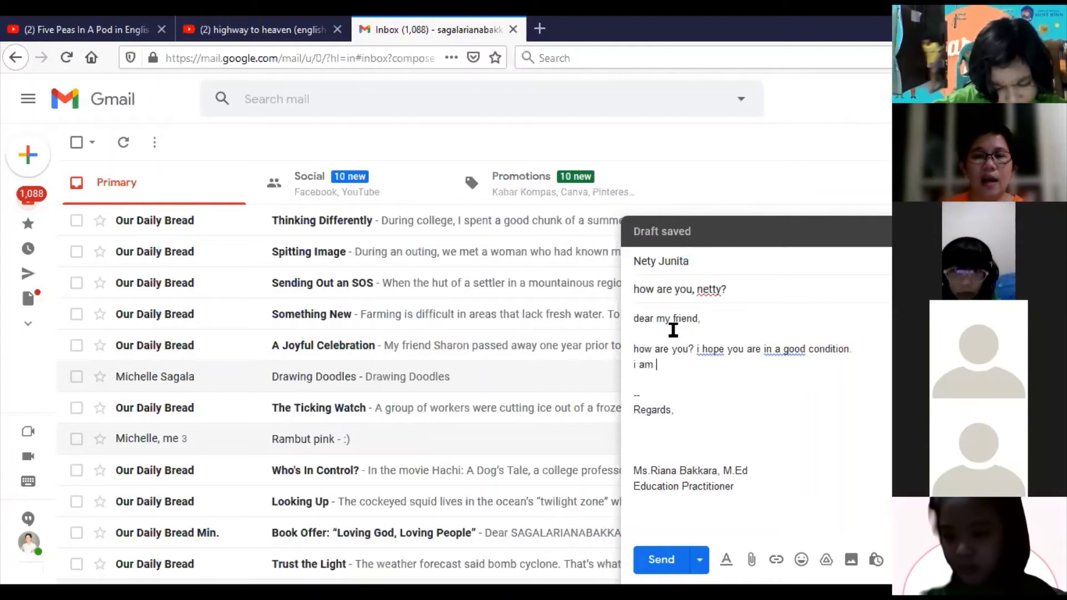
pyautogui.write('also fine here')
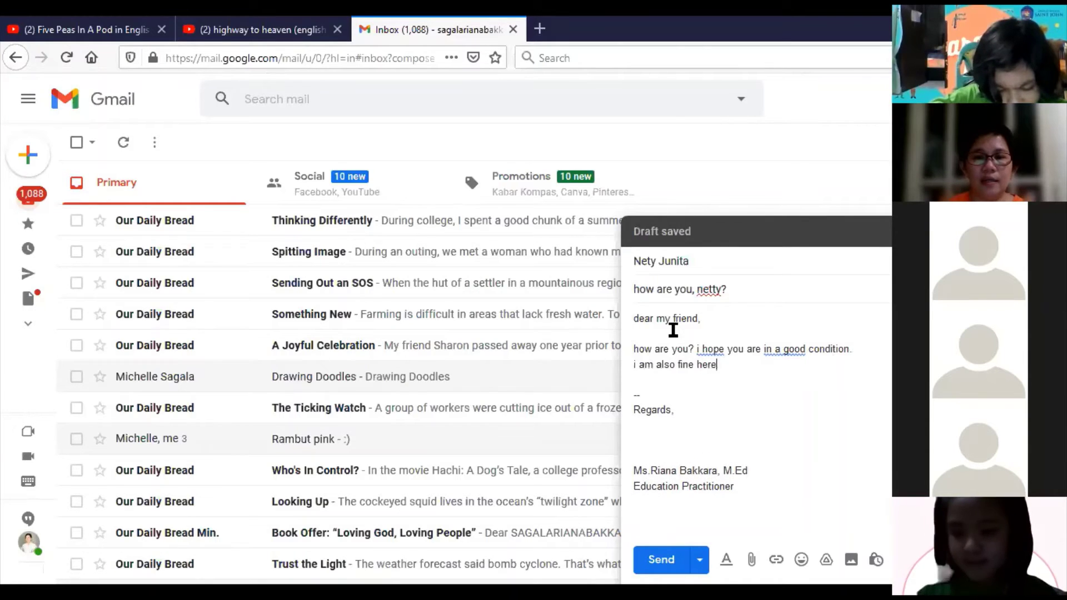
pyautogui.write('.')
# Ask about school in Batam and add the homeworks note, fixing typos
pyautogui.press('Return')
pyautogui.press('Return')
pyautogui.write('how is you')
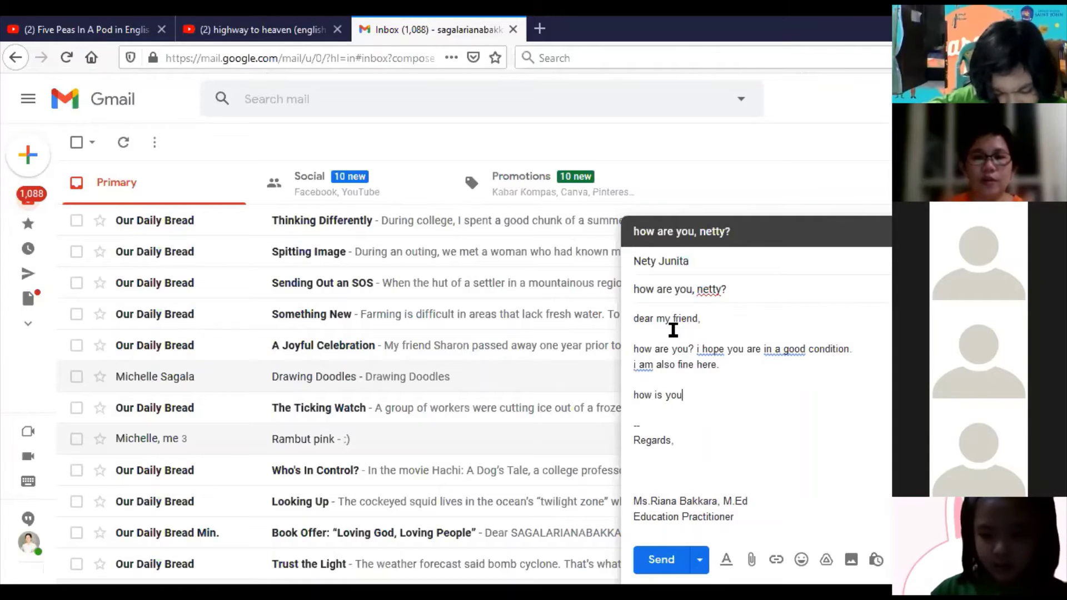
pyautogui.write('r school in b')
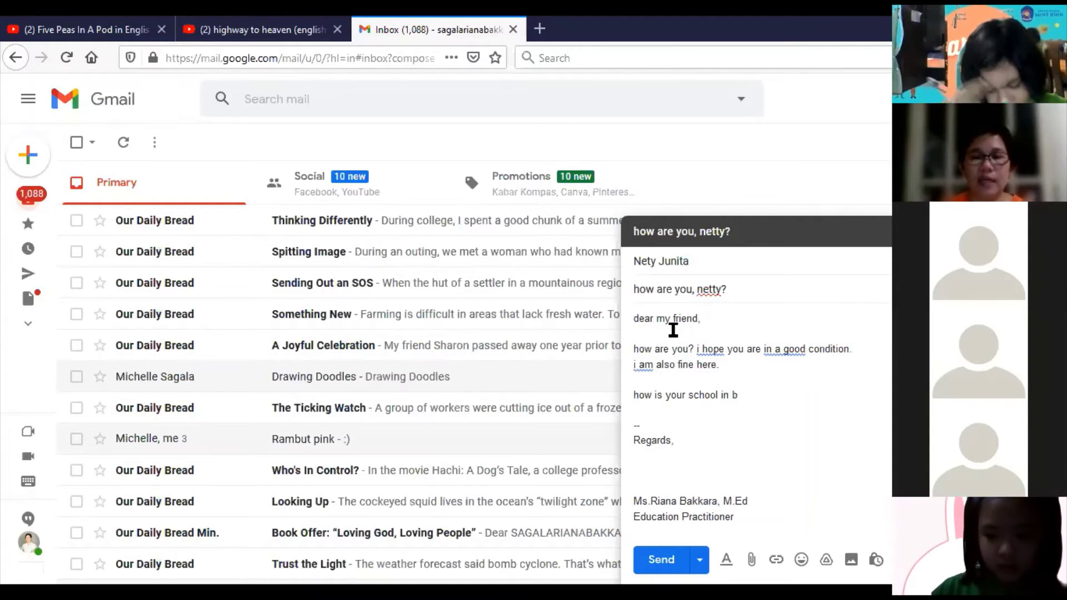
pyautogui.press('BackSpace')
pyautogui.write('BAtam')
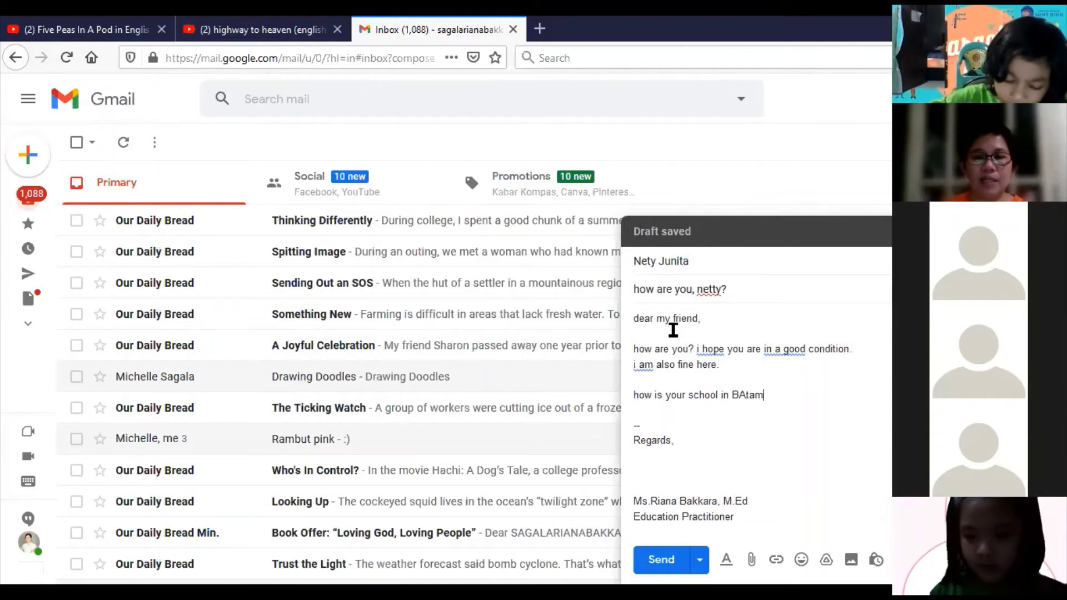
pyautogui.press('BackSpace')
pyautogui.press('BackSpace')
pyautogui.press('BackSpace')
pyautogui.write('atam? ')
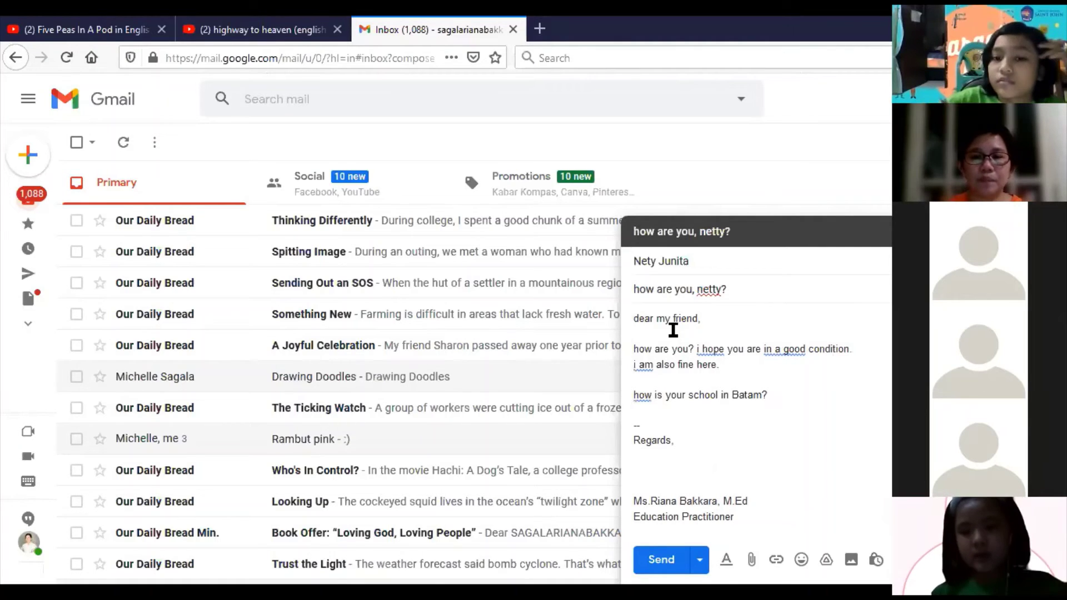
pyautogui.write('my')
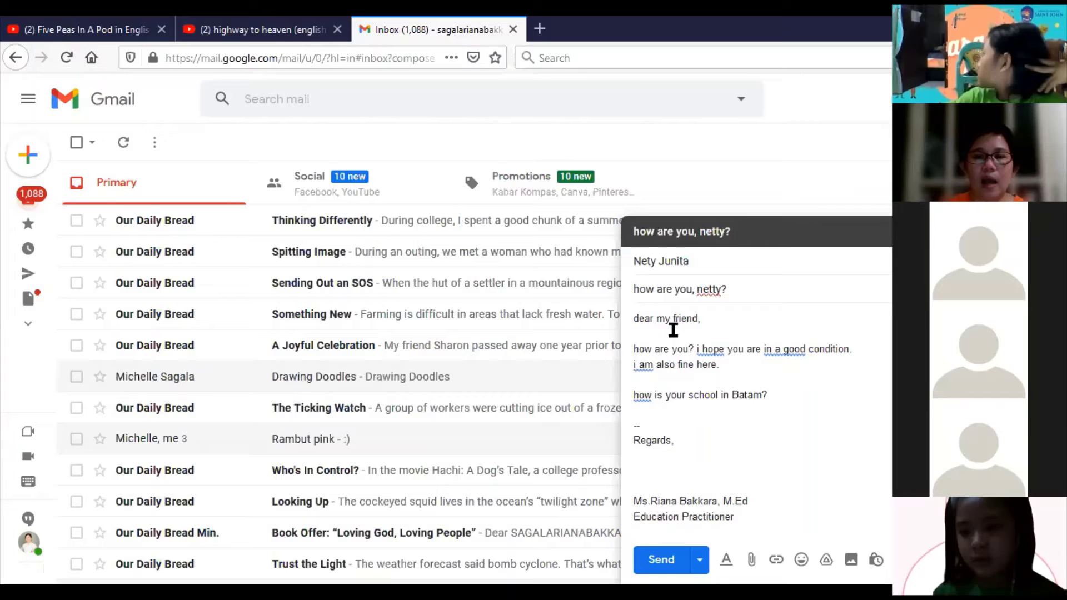
pyautogui.write('i have so m')
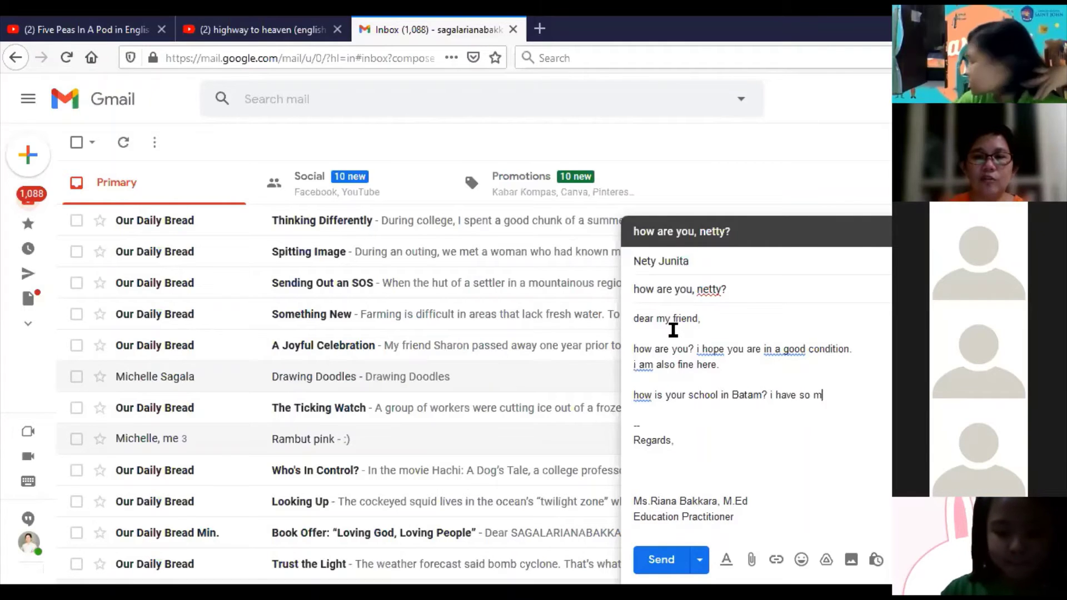
pyautogui.write('any homeweo')
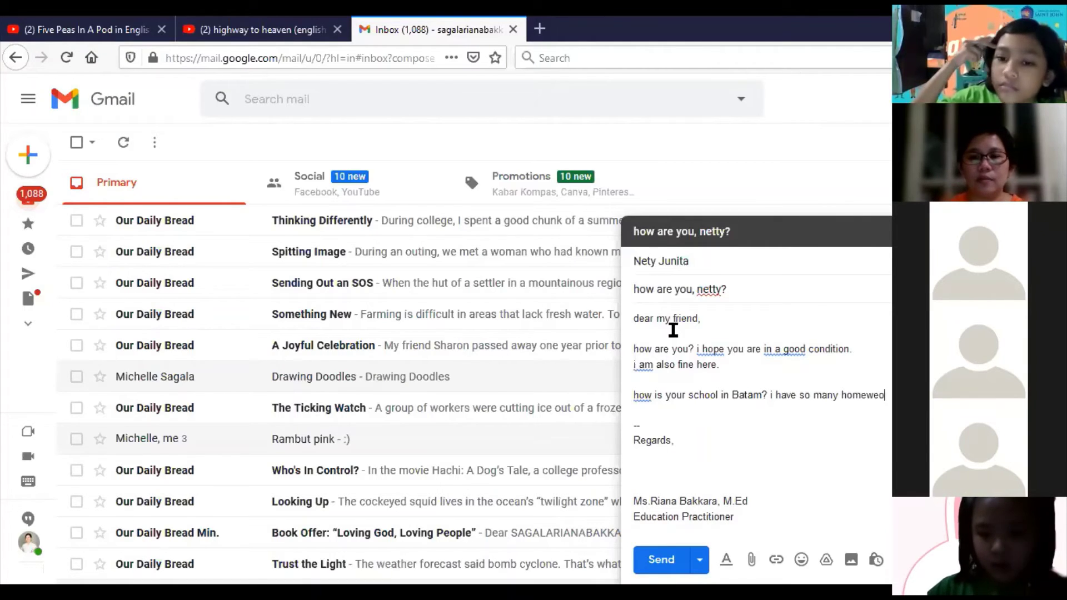
pyautogui.press('BackSpace')
pyautogui.press('BackSpace')
pyautogui.write('oe')
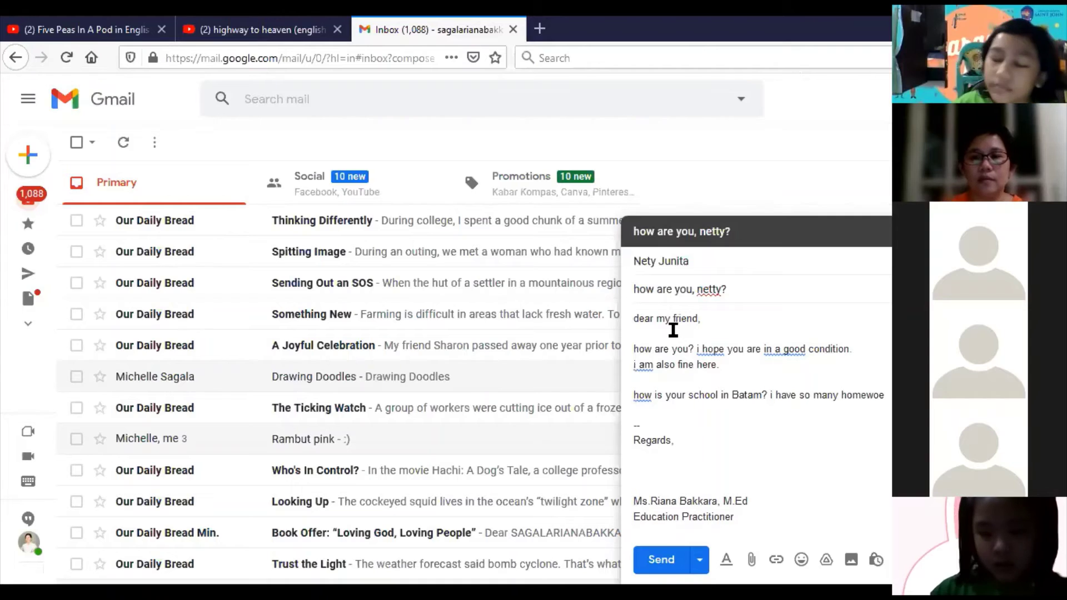
pyautogui.press('BackSpace')
pyautogui.write('rks')
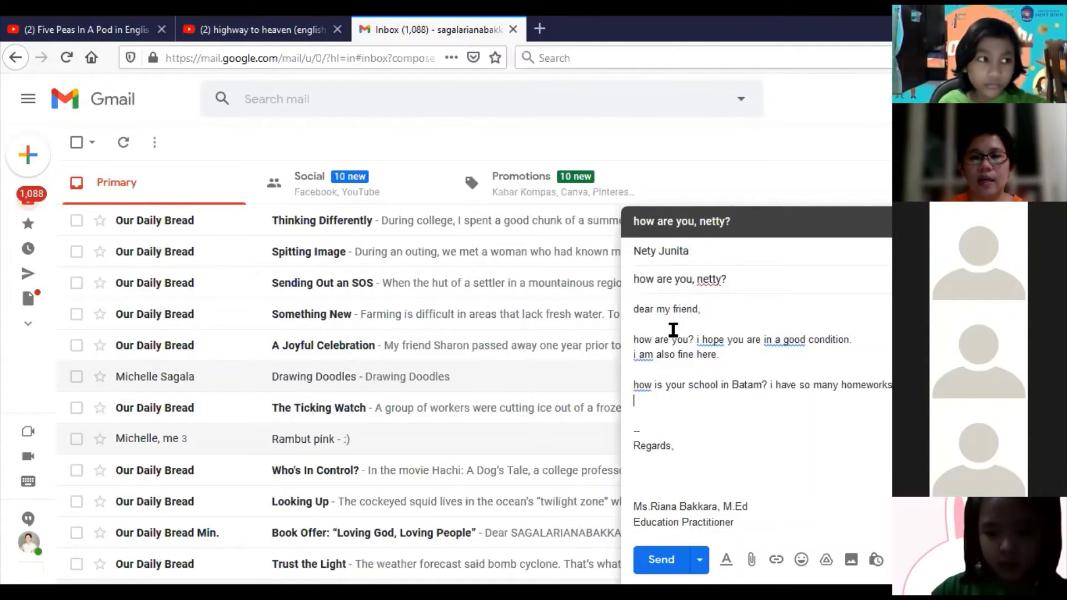
# Add the hope-to-meet-again line and the 'see you' closing
pyautogui.press('Return')
pyautogui.write('.')
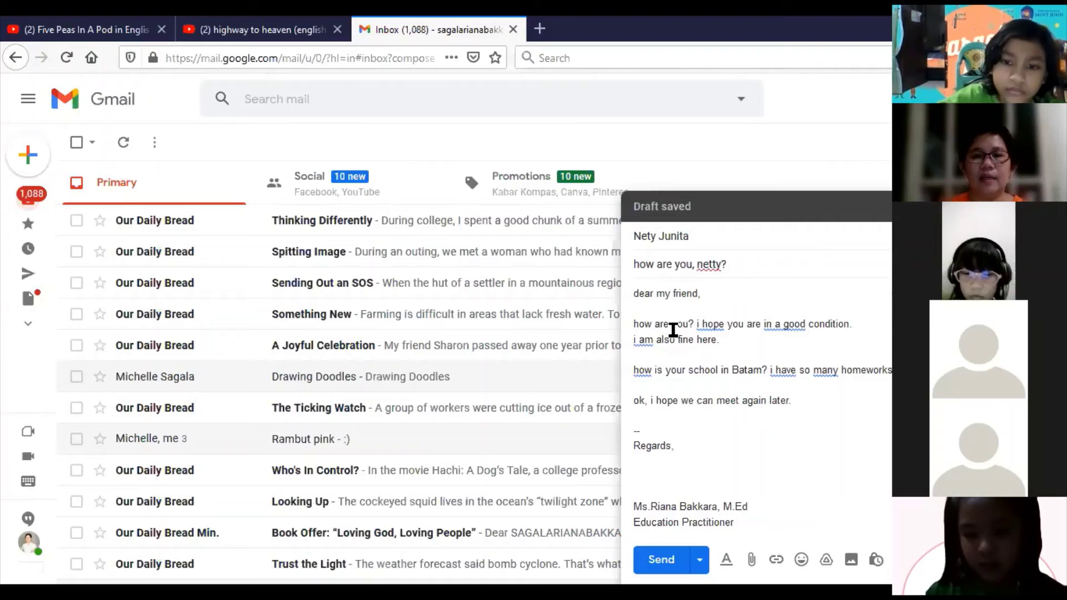
pyautogui.press('Return')
pyautogui.press('Return')
pyautogui.write('serr')
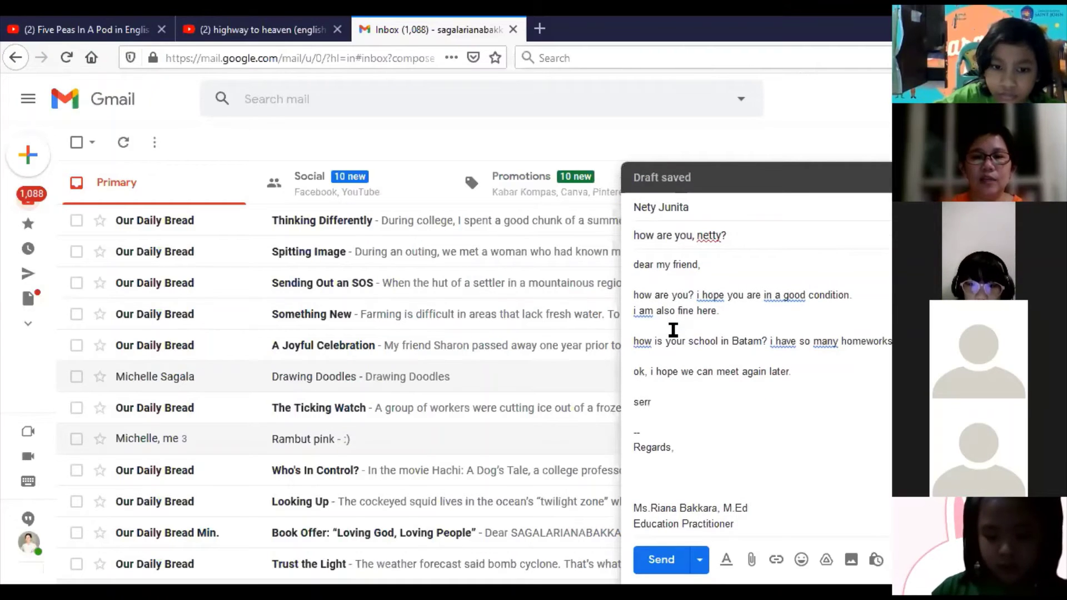
pyautogui.press('BackSpace')
pyautogui.press('BackSpace')
pyautogui.write('e you')
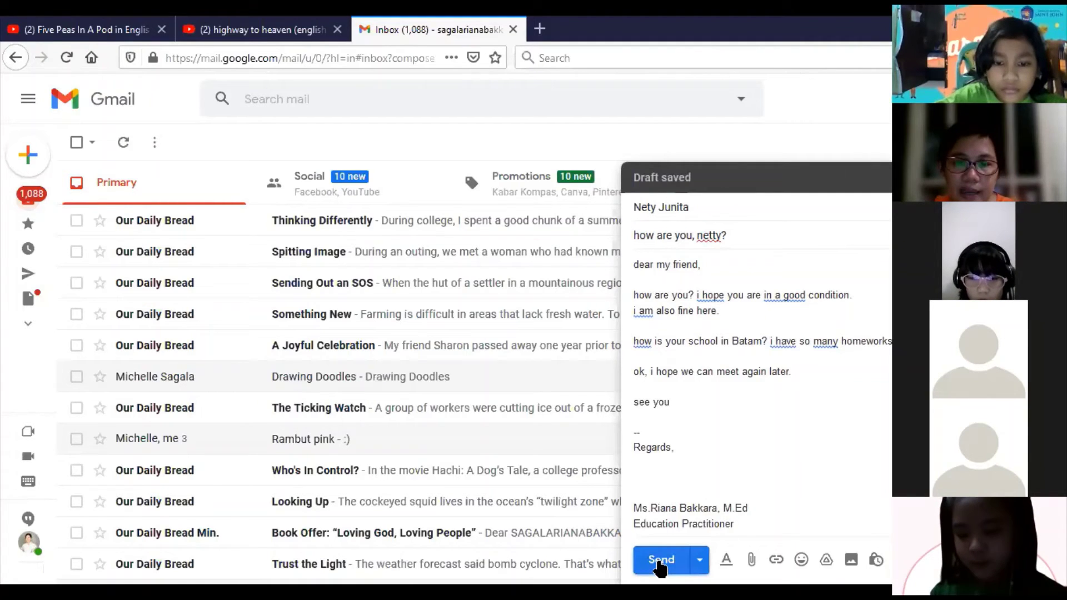
# Send the email, then view 'how are you, netty?' in the Sent folder
pyautogui.click(660, 562)
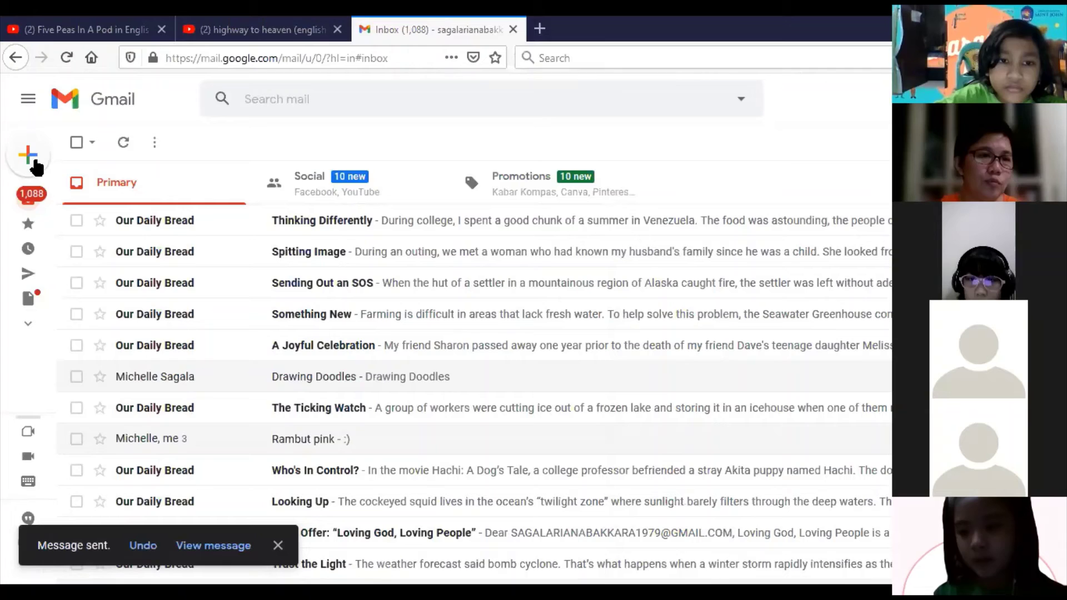
pyautogui.moveTo(28, 155)
pyautogui.moveTo(28, 275)
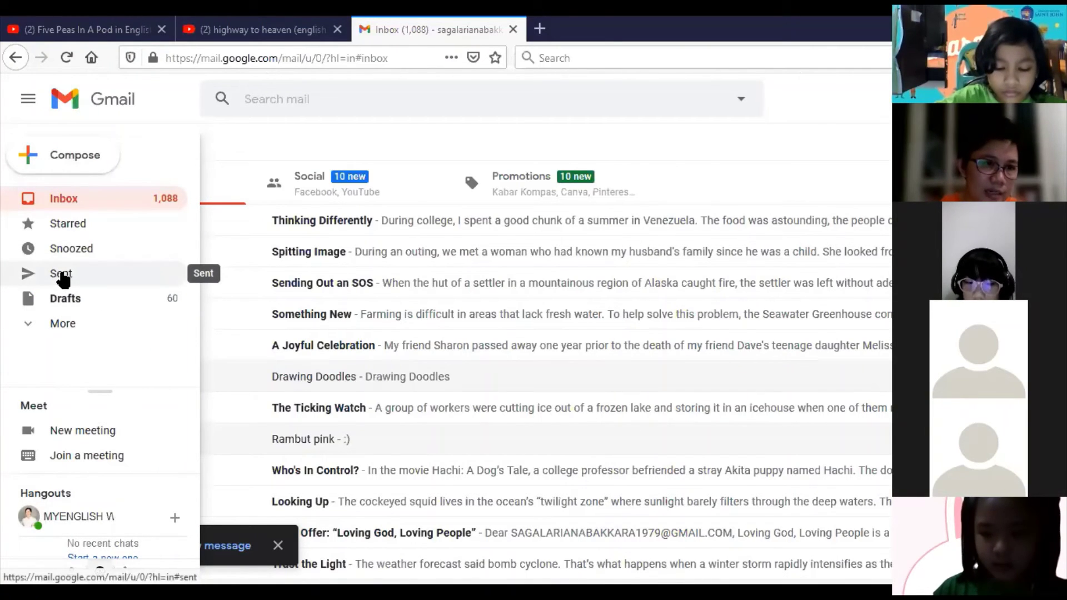
pyautogui.click(61, 275)
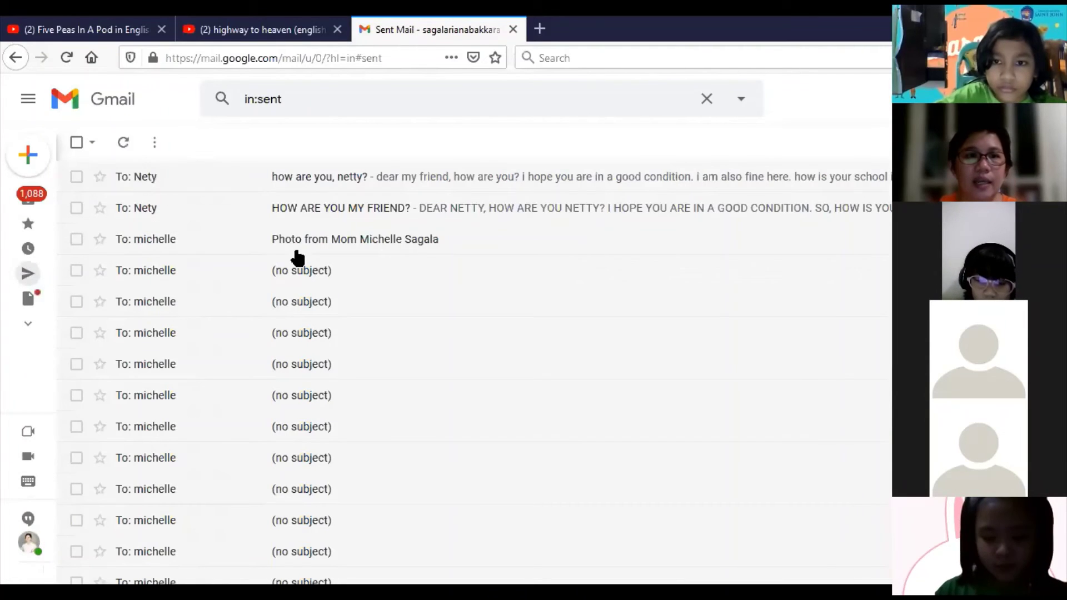
pyautogui.click(302, 177)
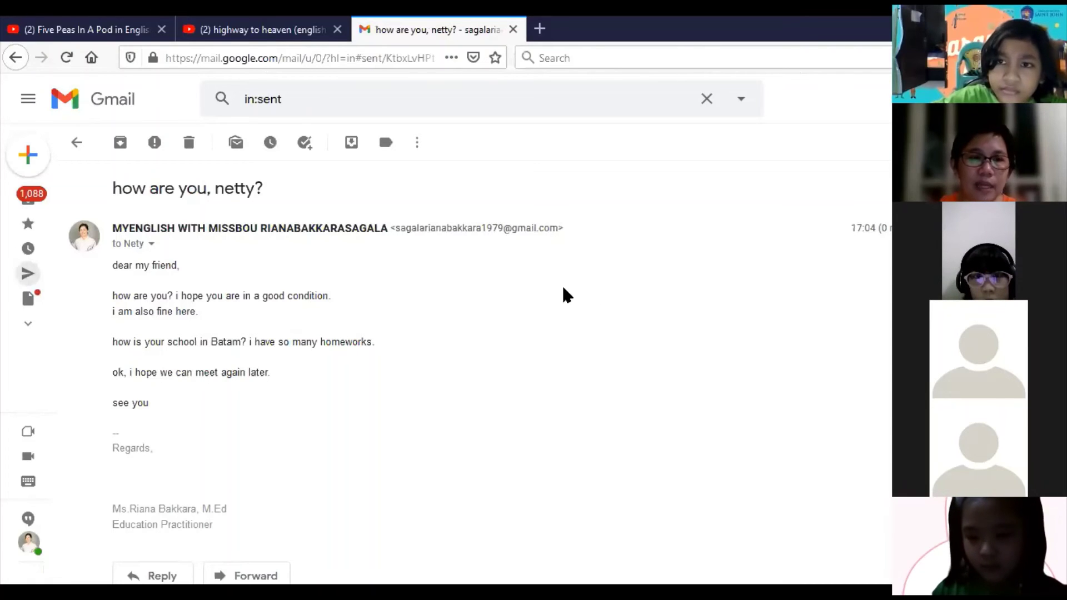
pyautogui.moveTo(28, 197)
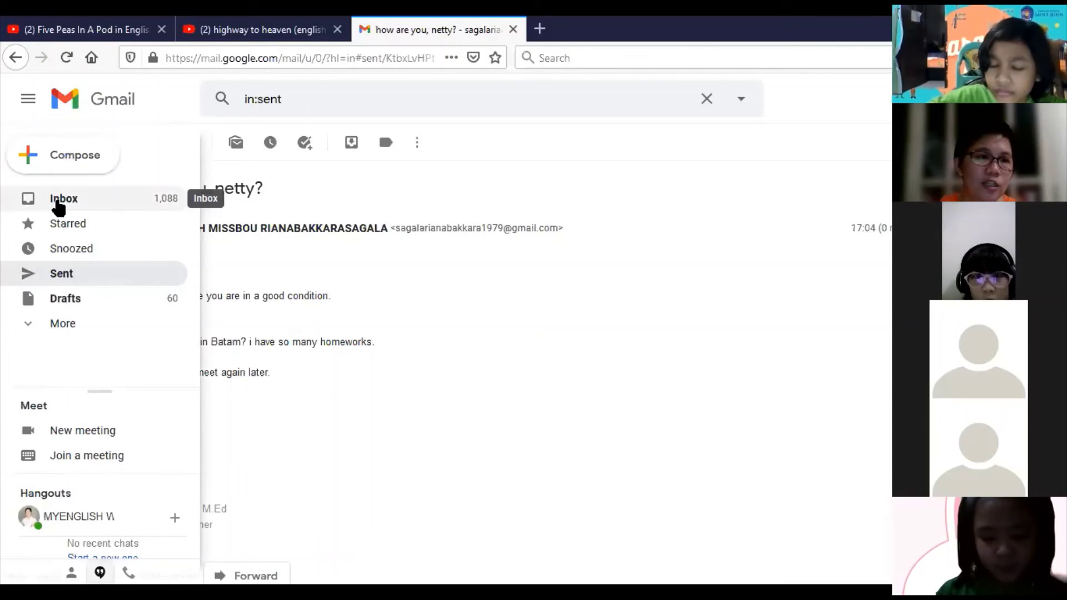
# Return to the Gmail inbox
pyautogui.click(65, 203)
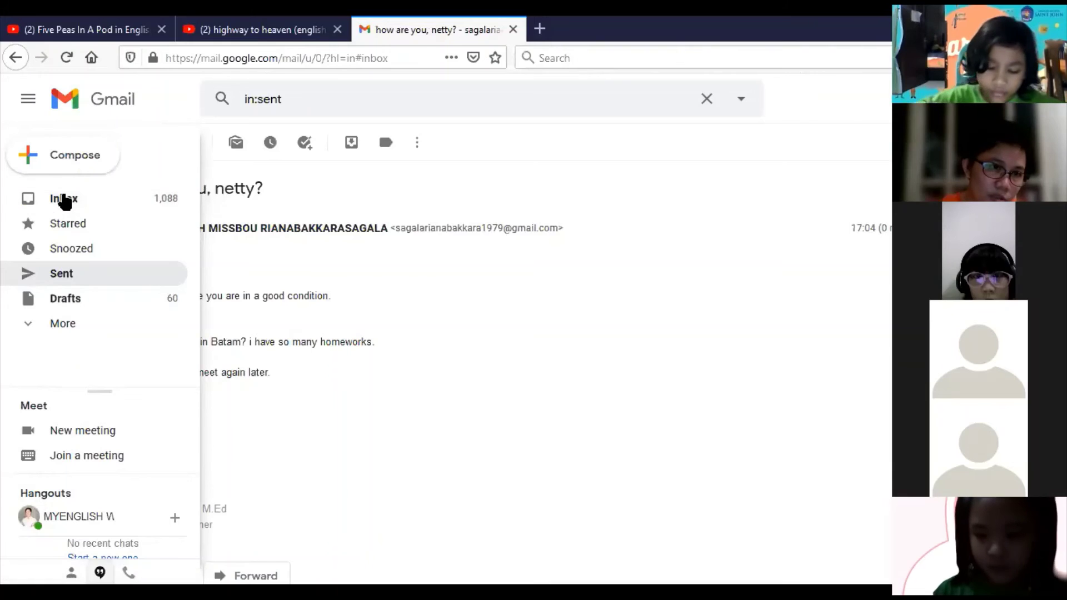